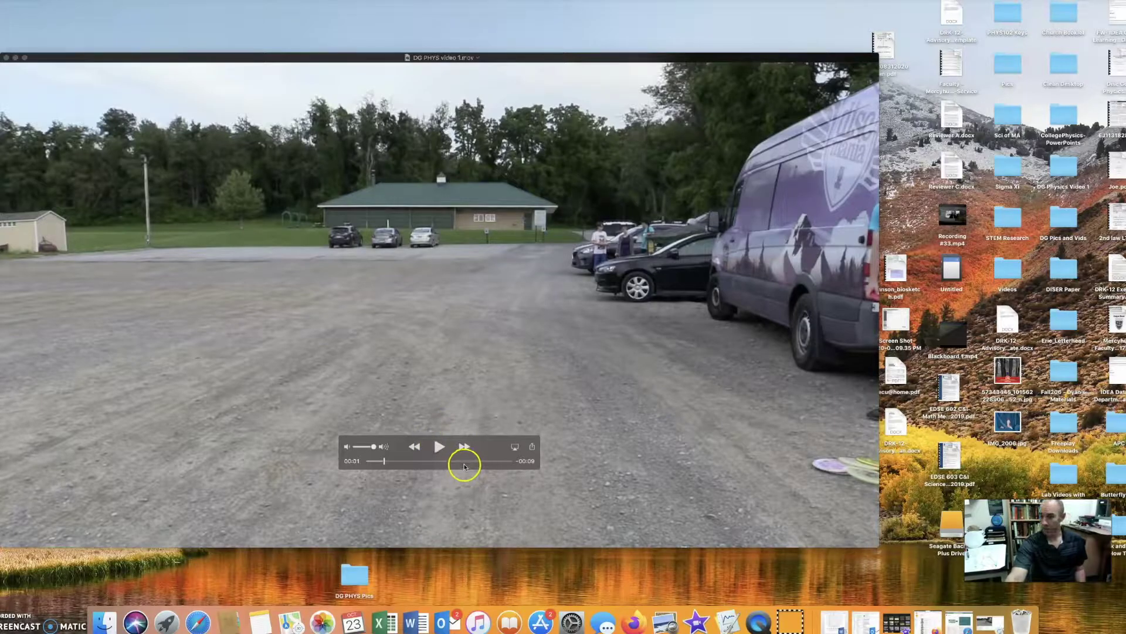
Step: Play the disc golf throw video in QuickTime Player, then bring up the Logger Pro analysis file
{"action": "mouse_move", "coordinate": [704, 478]}
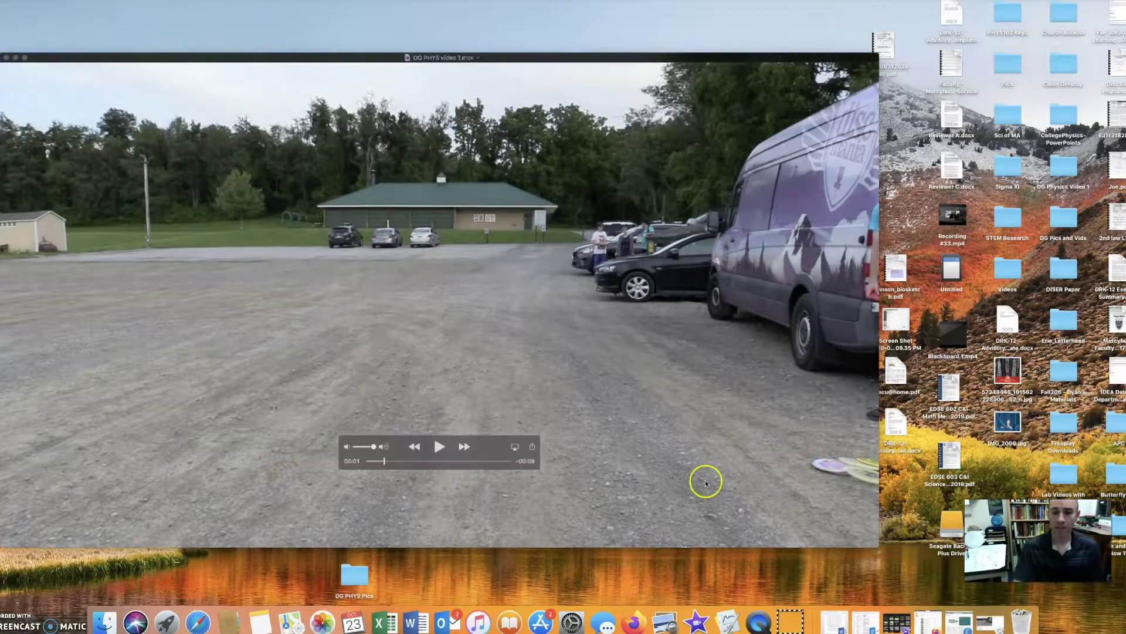
{"action": "left_click", "coordinate": [450, 453]}
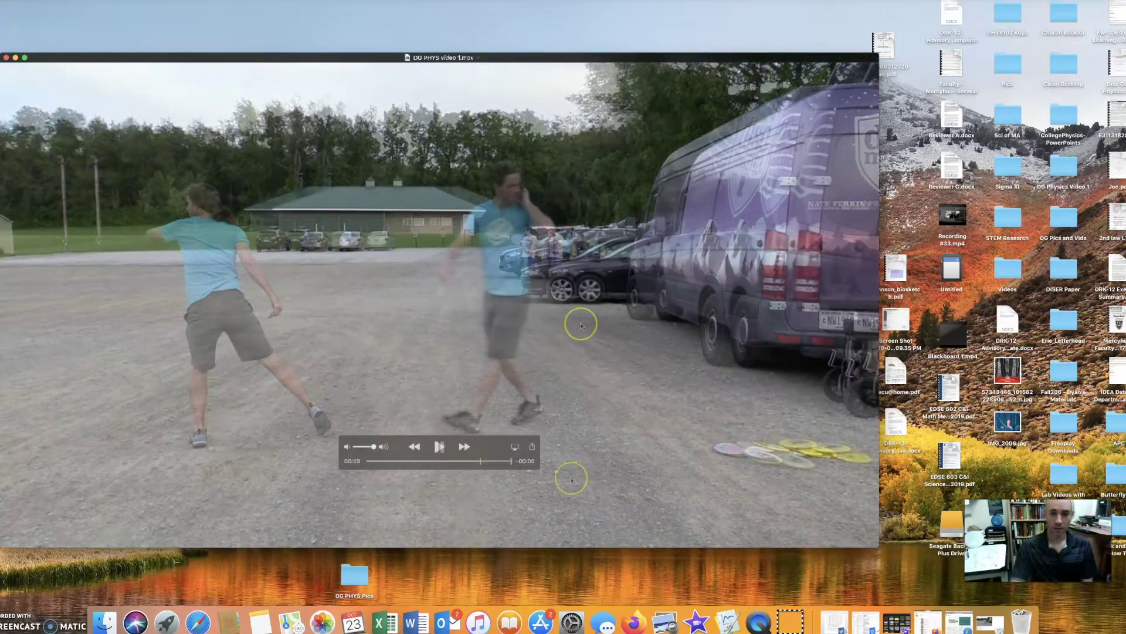
{"action": "left_click", "coordinate": [729, 619]}
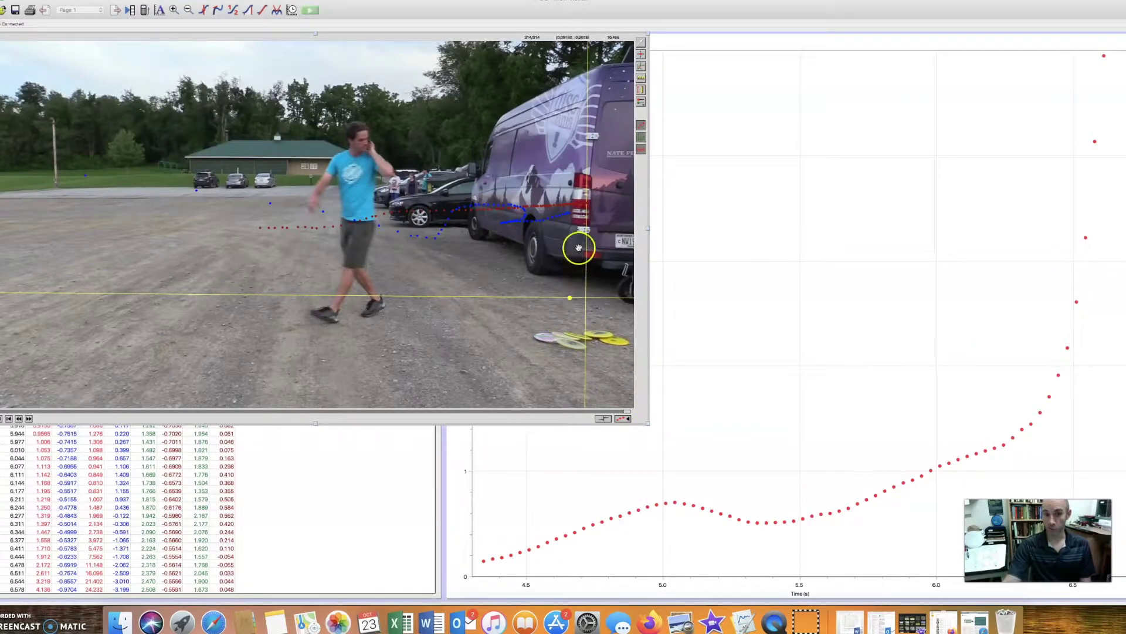
Step: Return the movie to frame 134, mark the disc's position, and advance one frame
{"action": "left_click", "coordinate": [29, 418]}
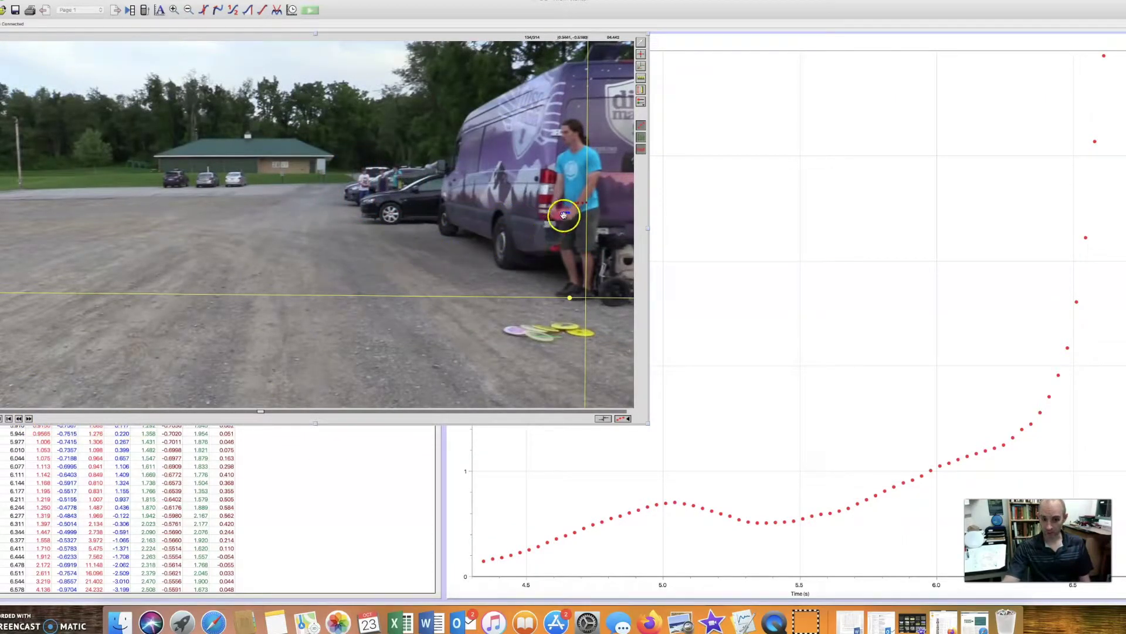
{"action": "mouse_move", "coordinate": [563, 215]}
{"action": "left_mouse_down"}
{"action": "mouse_move", "coordinate": [583, 201]}
{"action": "mouse_move", "coordinate": [573, 205]}
{"action": "left_mouse_up"}
{"action": "left_click", "coordinate": [205, 419]}
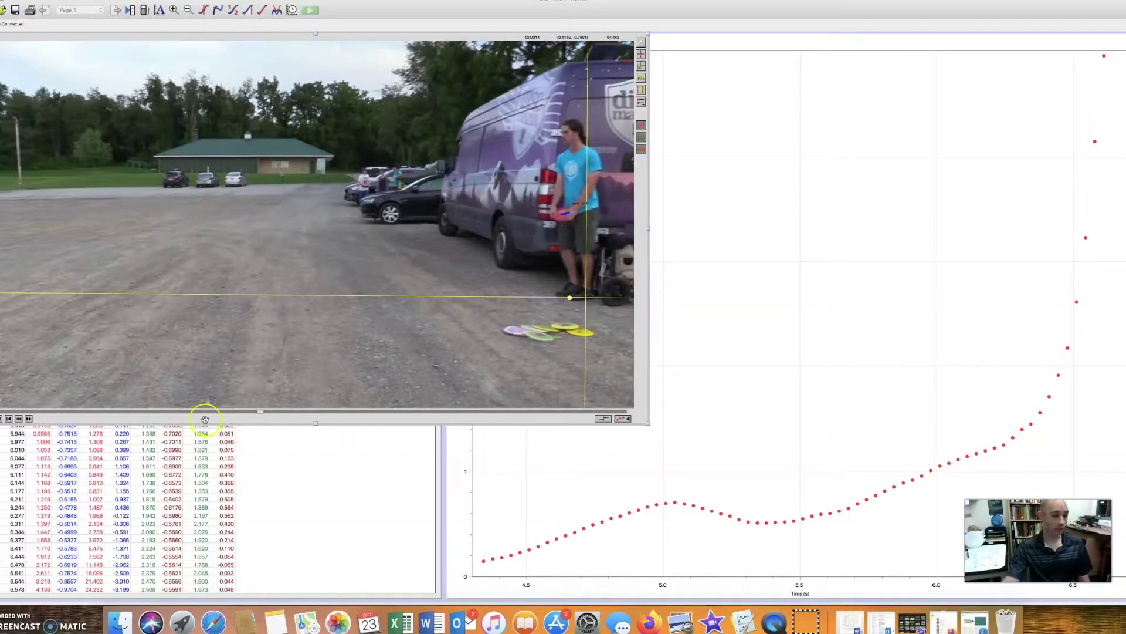
Step: Step the movie forward six frames and drag the coordinate origin down onto the ground
{"action": "left_click", "coordinate": [29, 419]}
{"action": "left_click", "coordinate": [30, 419]}
{"action": "left_click", "coordinate": [29, 419]}
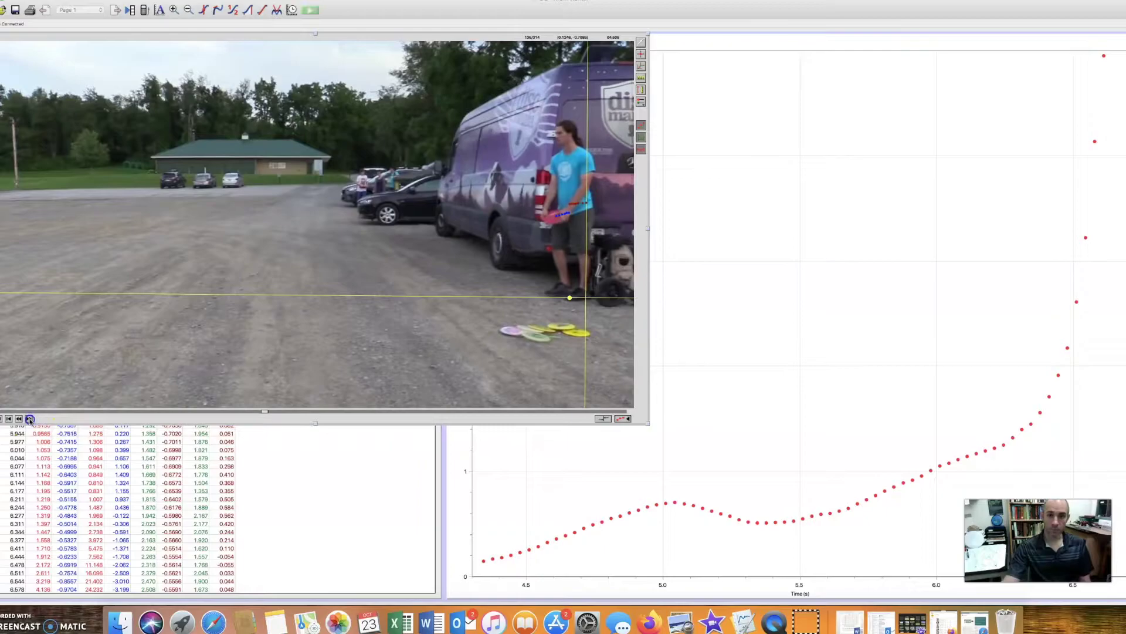
{"action": "left_click", "coordinate": [29, 419]}
{"action": "left_click", "coordinate": [30, 419]}
{"action": "left_click", "coordinate": [29, 419]}
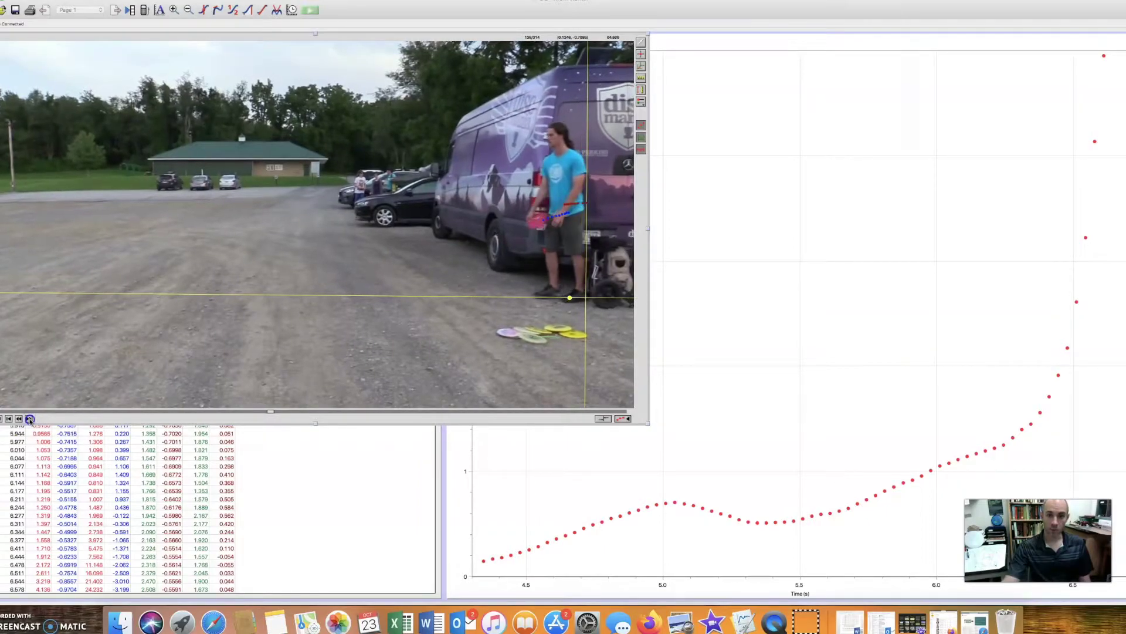
{"action": "left_click", "coordinate": [29, 419]}
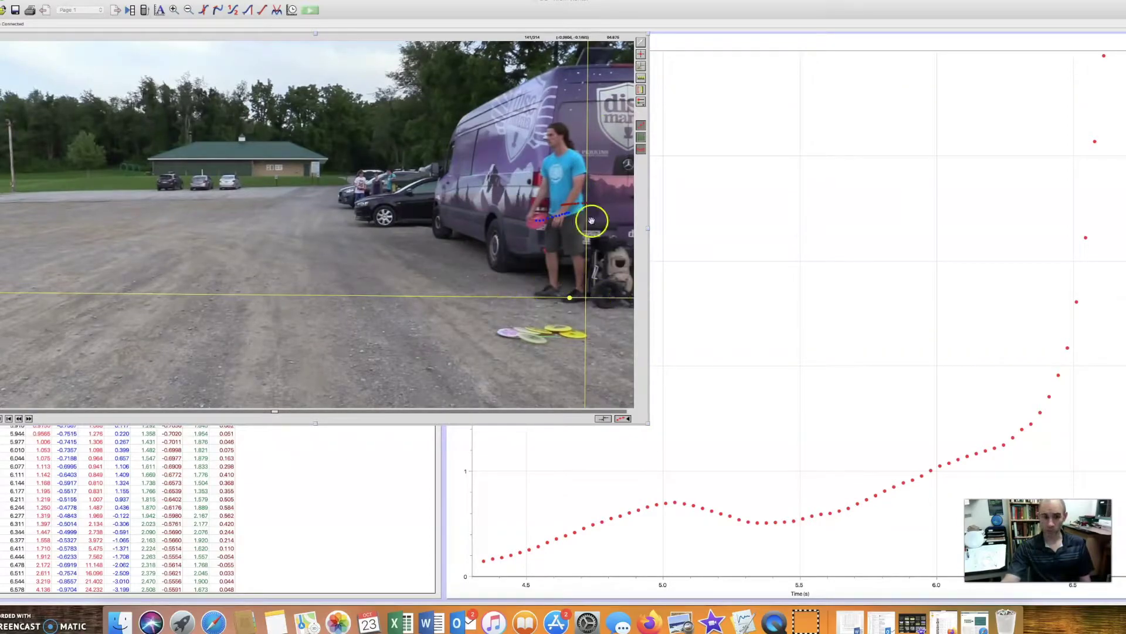
{"action": "left_click", "coordinate": [587, 297]}
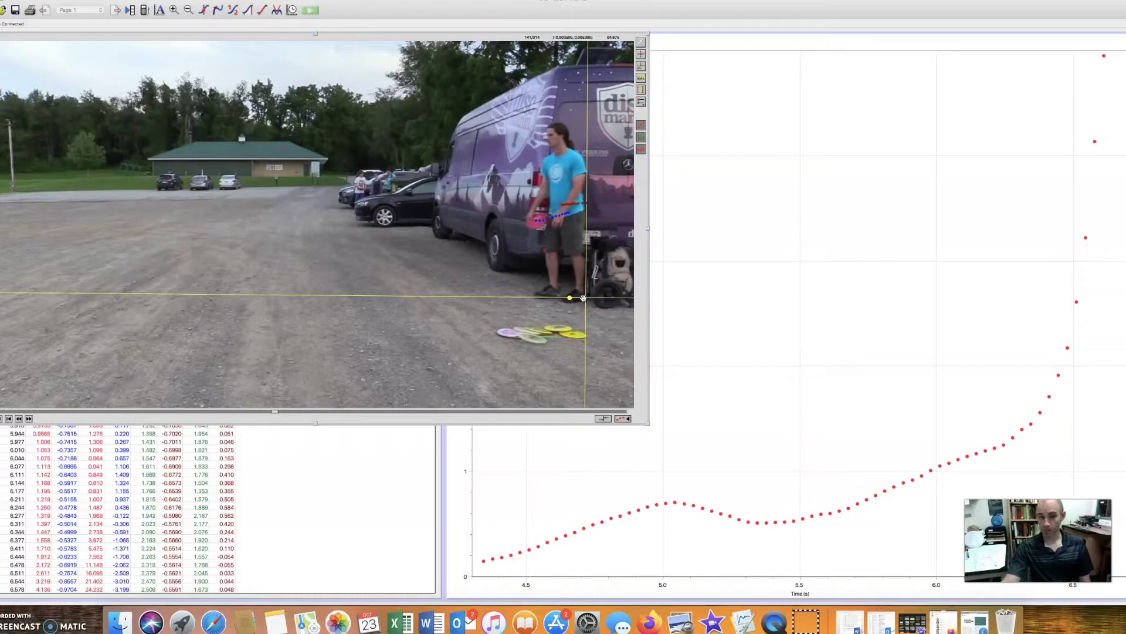
{"action": "mouse_move", "coordinate": [583, 298]}
{"action": "left_mouse_down"}
{"action": "mouse_move", "coordinate": [319, 297]}
{"action": "mouse_move", "coordinate": [583, 312]}
{"action": "left_mouse_up"}
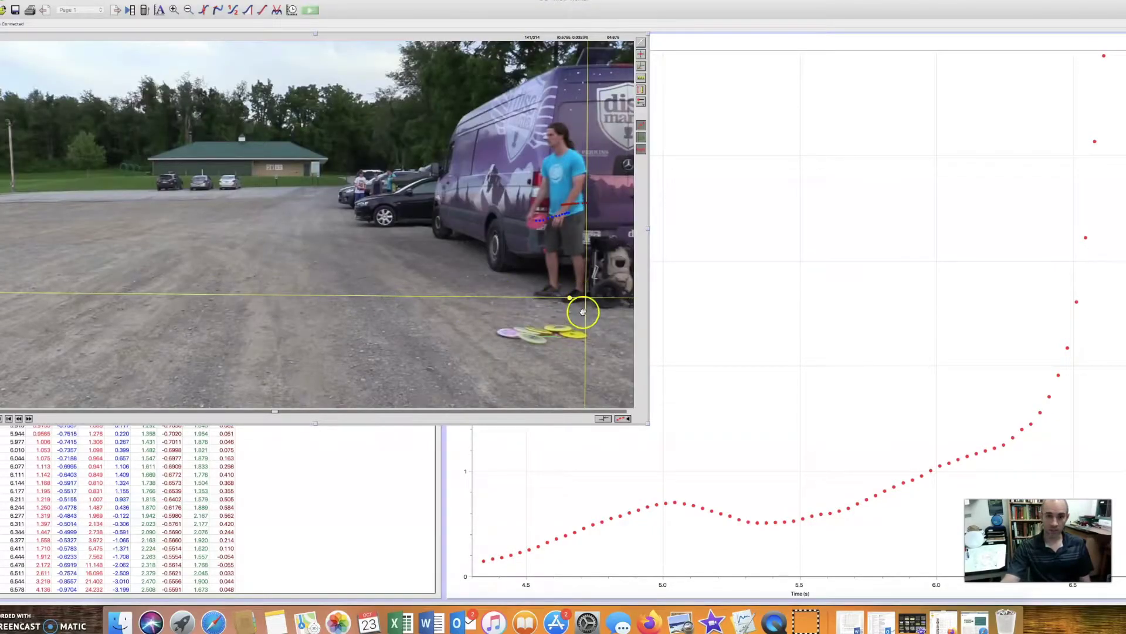
Step: Advance thirteen more frames until the disc is released, then shrink the movie to show more table rows
{"action": "left_click", "coordinate": [27, 418]}
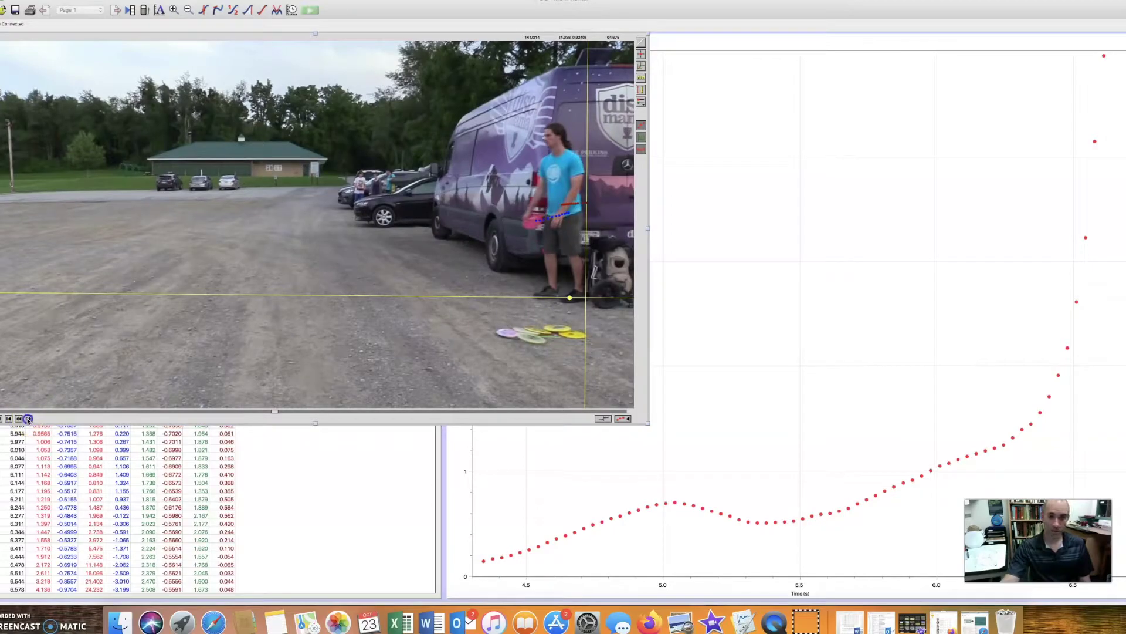
{"action": "left_click", "coordinate": [27, 418]}
{"action": "left_click", "coordinate": [27, 418]}
{"action": "left_click", "coordinate": [28, 418]}
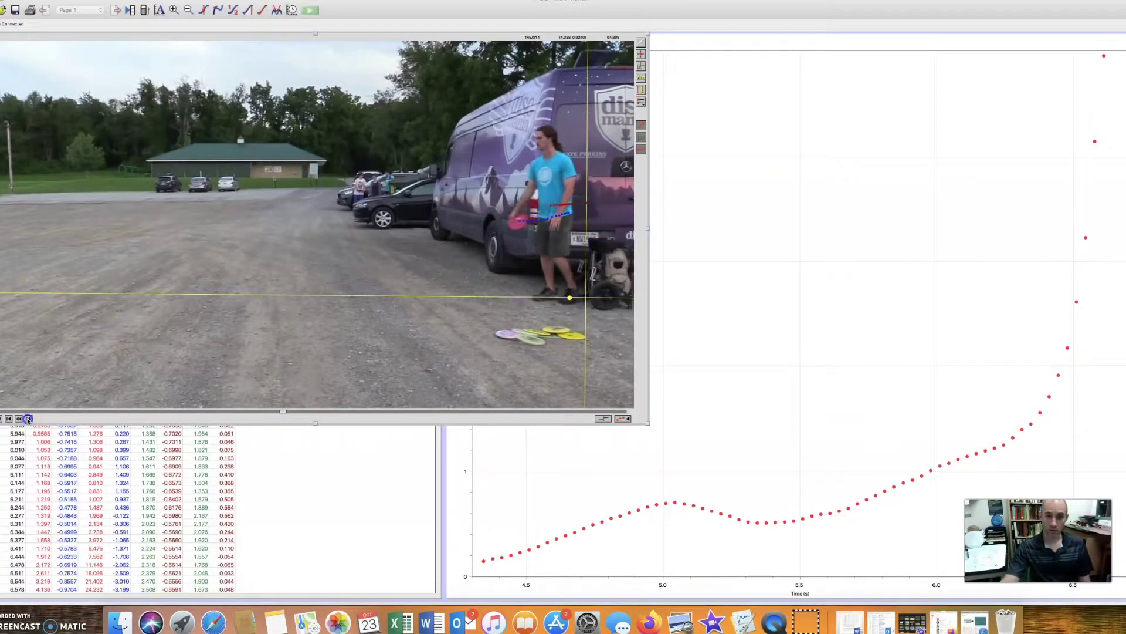
{"action": "left_click", "coordinate": [27, 418]}
{"action": "left_click", "coordinate": [27, 418]}
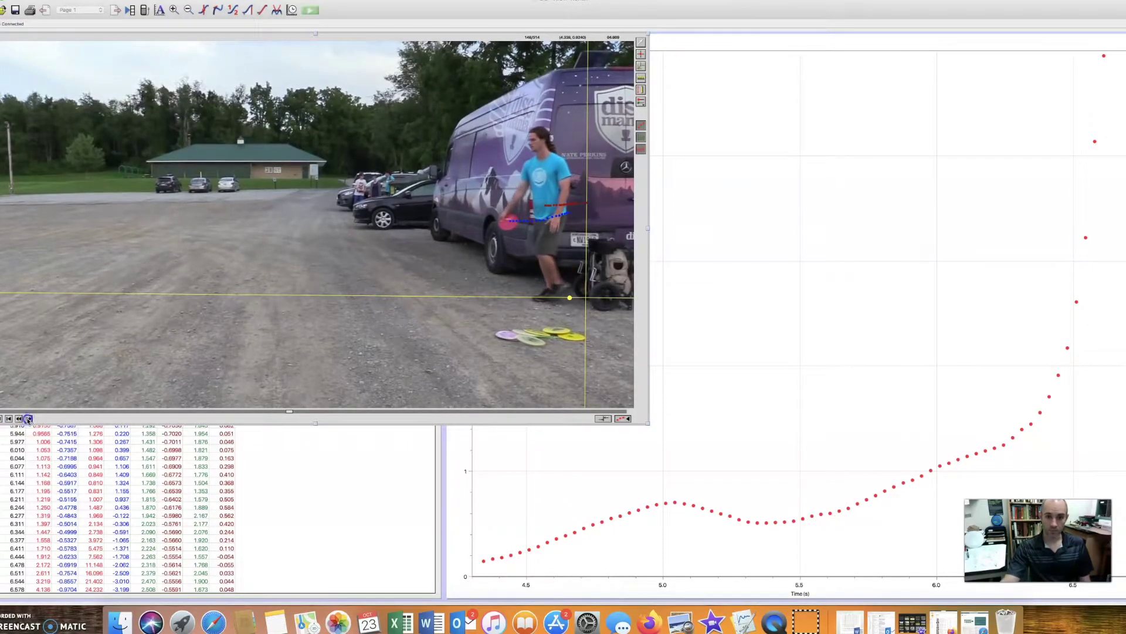
{"action": "left_click", "coordinate": [27, 418]}
{"action": "left_click", "coordinate": [28, 418]}
{"action": "left_click", "coordinate": [27, 419]}
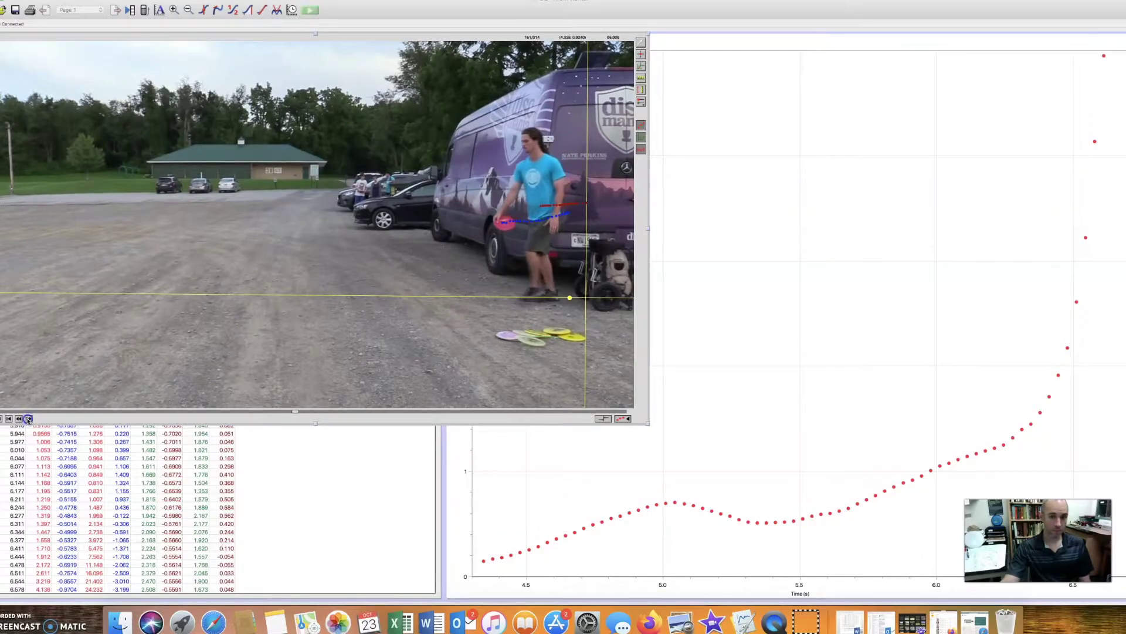
{"action": "left_click", "coordinate": [28, 418]}
{"action": "left_click", "coordinate": [28, 418]}
{"action": "left_click", "coordinate": [27, 418]}
{"action": "left_click", "coordinate": [28, 418]}
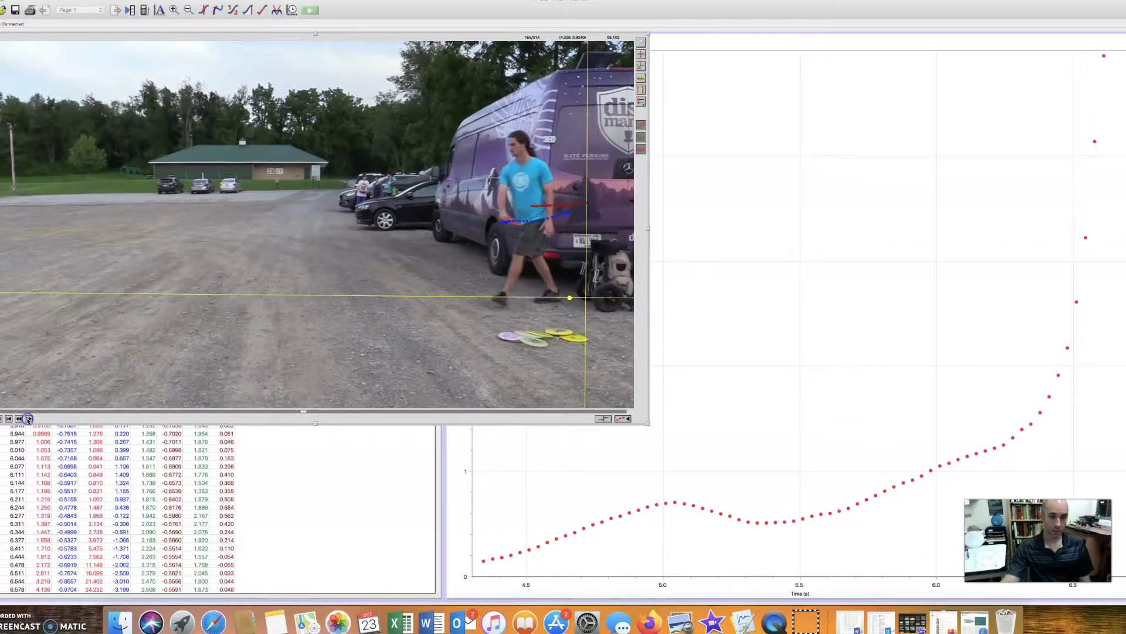
{"action": "left_click", "coordinate": [27, 419]}
{"action": "left_click", "coordinate": [28, 418]}
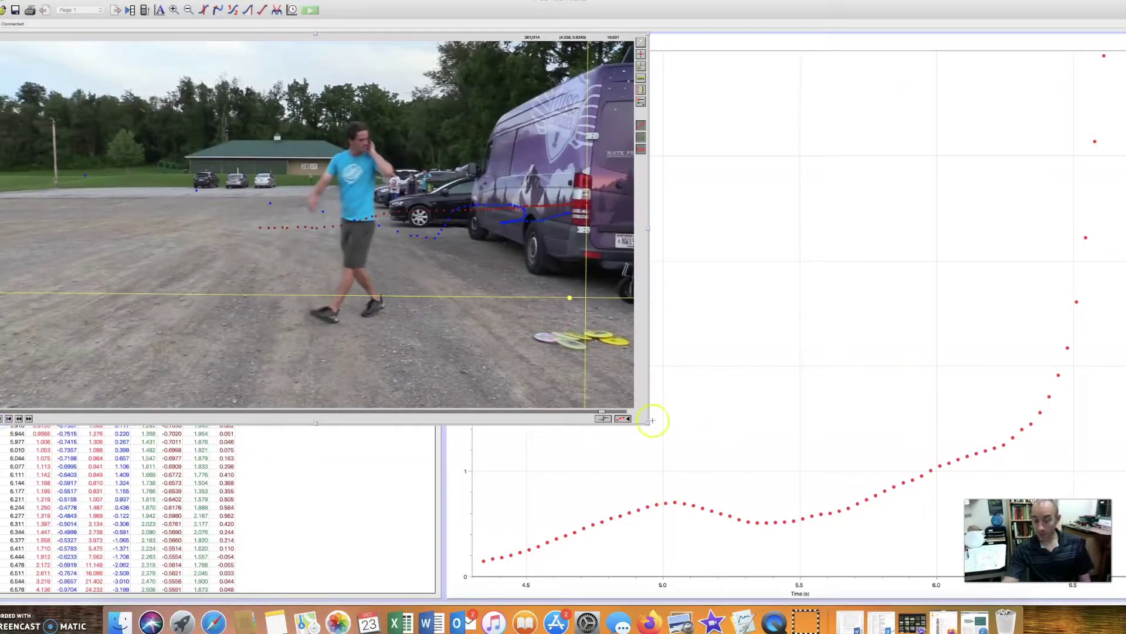
{"action": "left_click", "coordinate": [487, 354]}
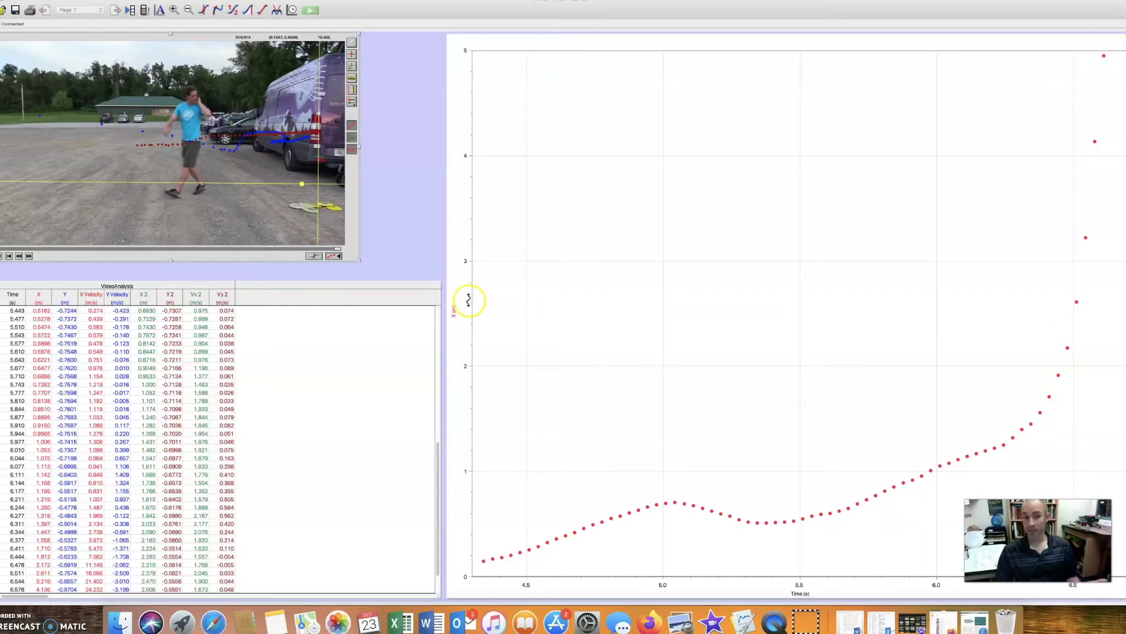
Step: Plot the thrower's X Velocity against time on the graph's vertical axis
{"action": "left_click", "coordinate": [454, 315]}
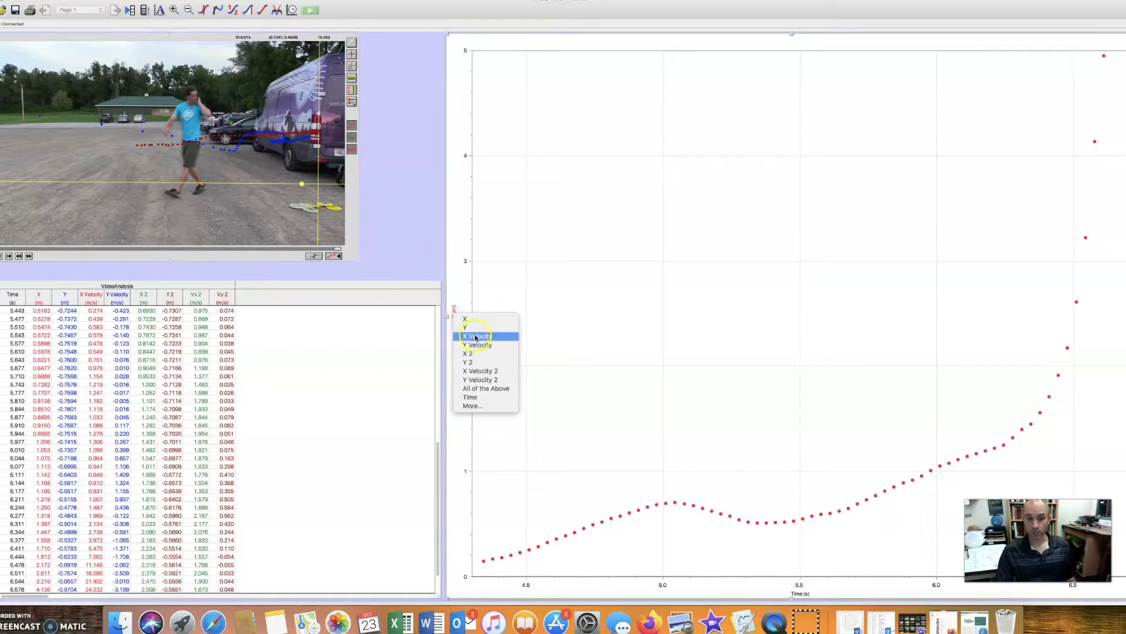
{"action": "left_click", "coordinate": [472, 336]}
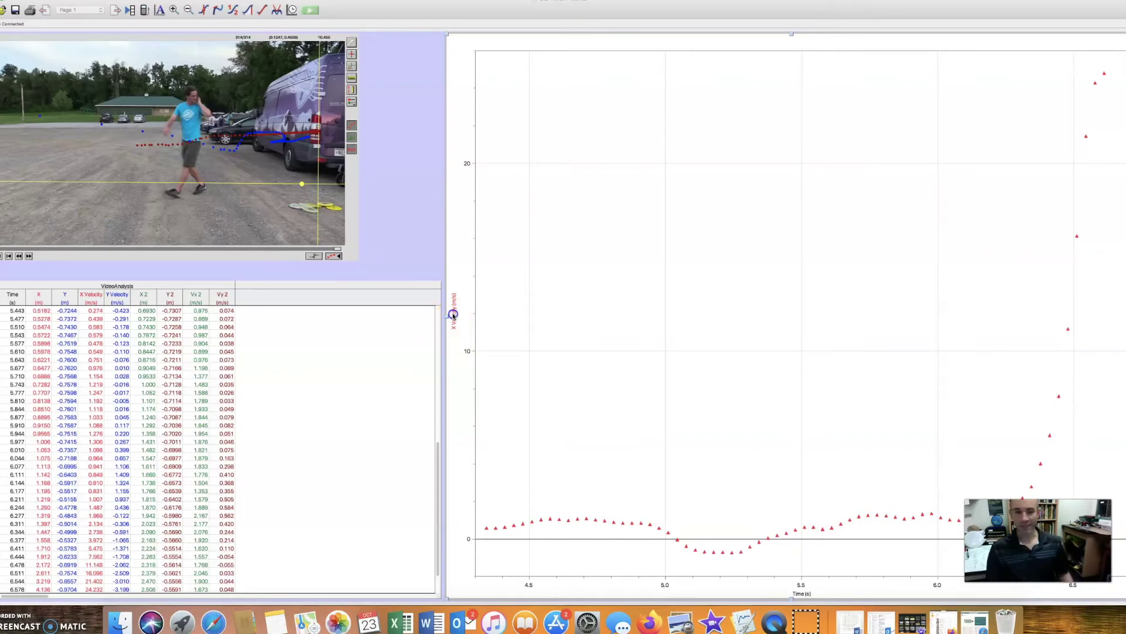
{"action": "left_click", "coordinate": [453, 315]}
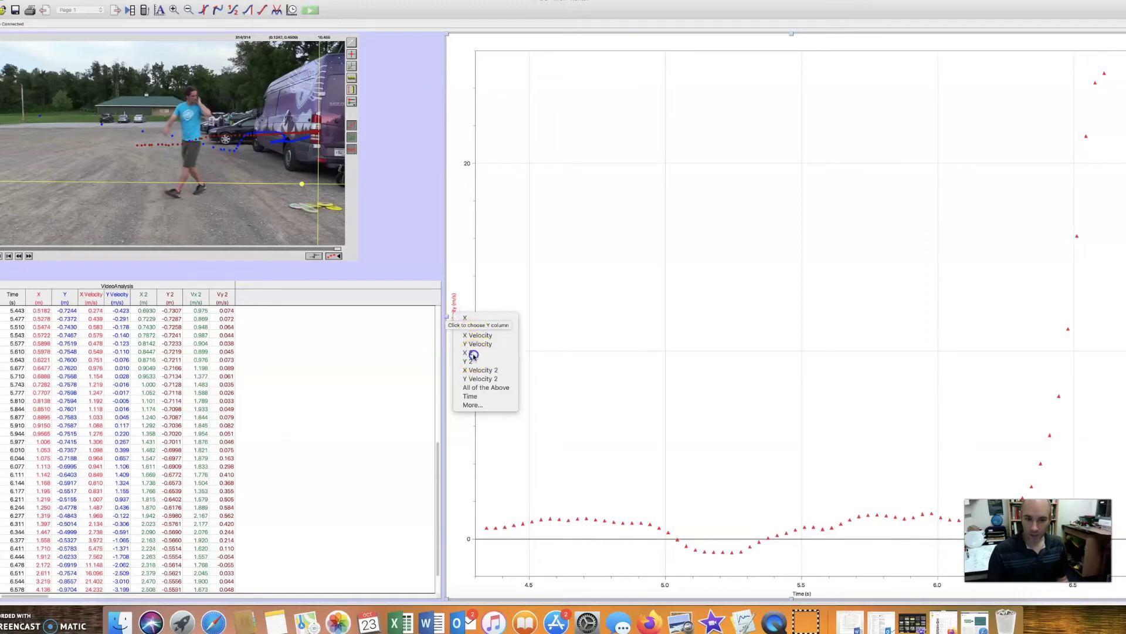
Step: Plot X 2 (m) against time on the large graph
{"action": "left_click", "coordinate": [473, 355]}
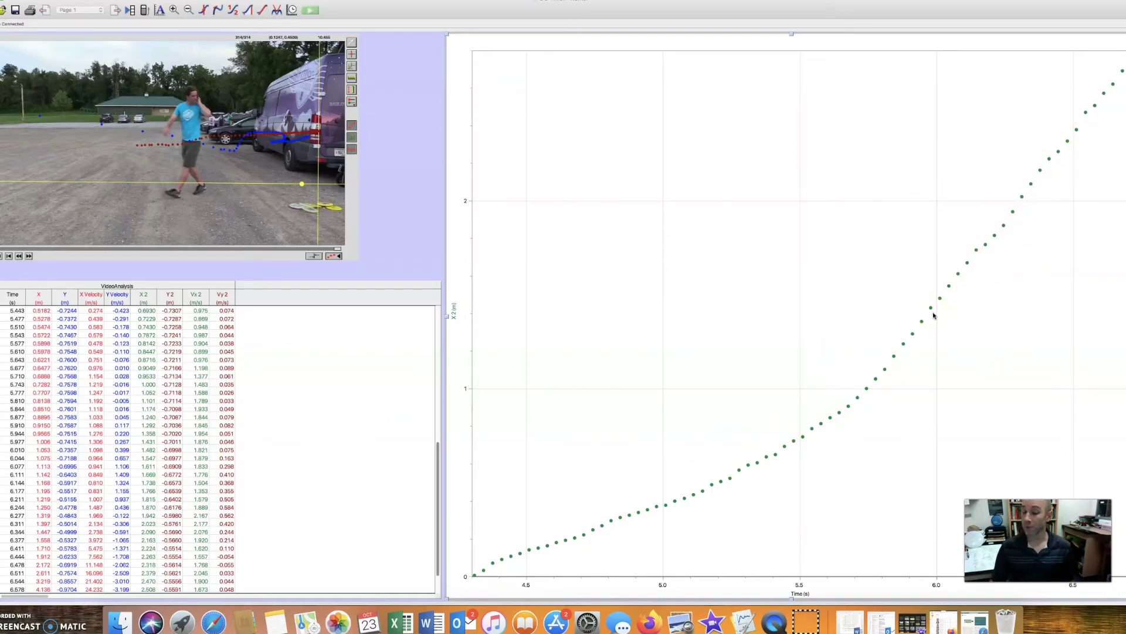
{"action": "left_click", "coordinate": [454, 313]}
Step: Set the graph's vertical axis to X Velocity 2, showing values near 0.4 to over 2 m/s
{"action": "left_click", "coordinate": [455, 324]}
{"action": "left_click", "coordinate": [454, 313]}
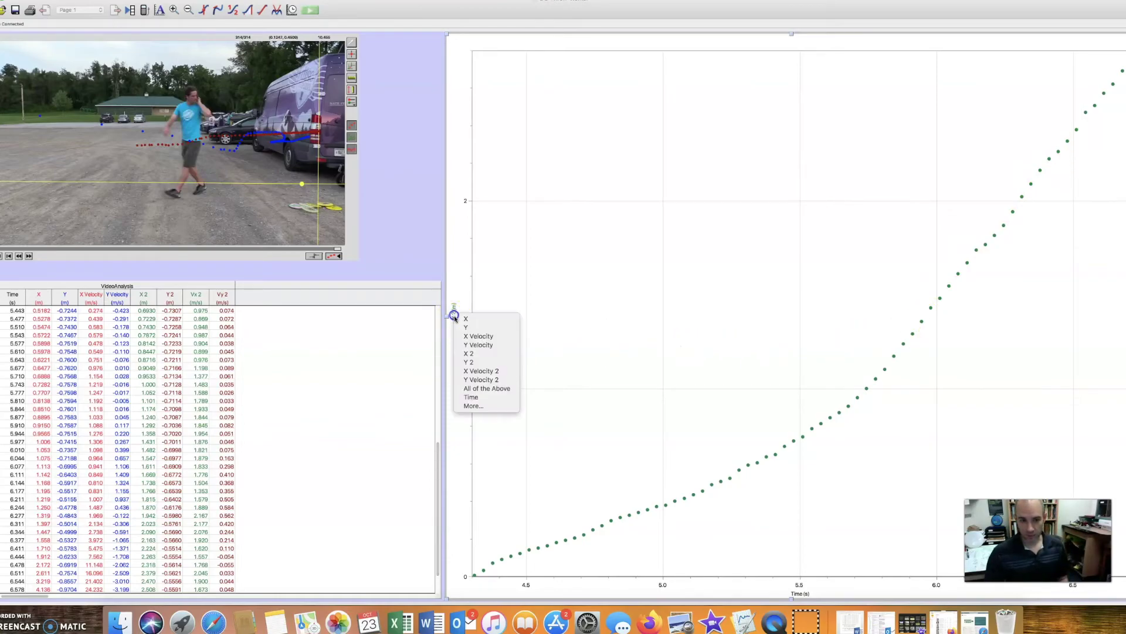
{"action": "left_click", "coordinate": [481, 372]}
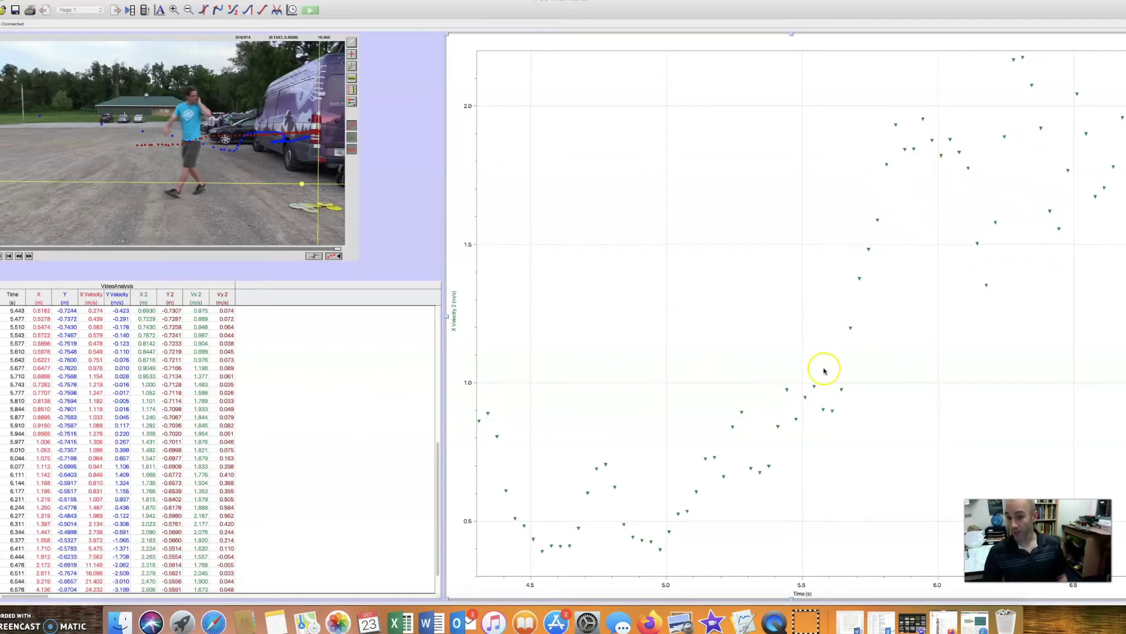
{"action": "left_click", "coordinate": [453, 314]}
{"action": "left_click", "coordinate": [450, 316]}
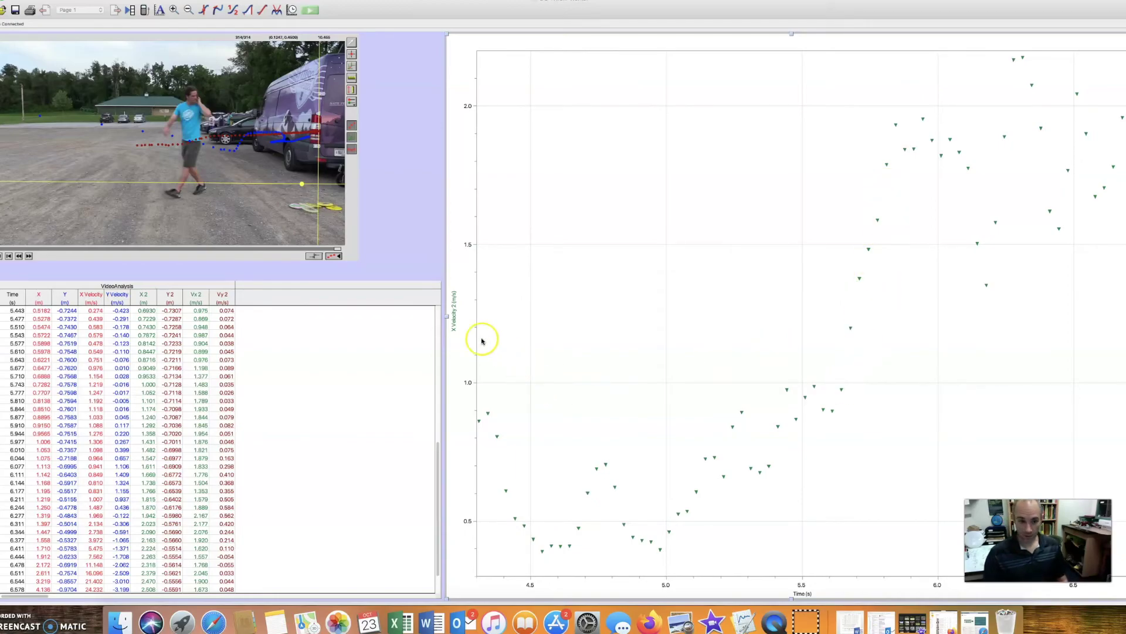
Step: Set the vertical axis back to X Velocity, which climbs past 20 m/s near 6.5 s
{"action": "left_click", "coordinate": [455, 310]}
{"action": "left_click", "coordinate": [472, 337]}
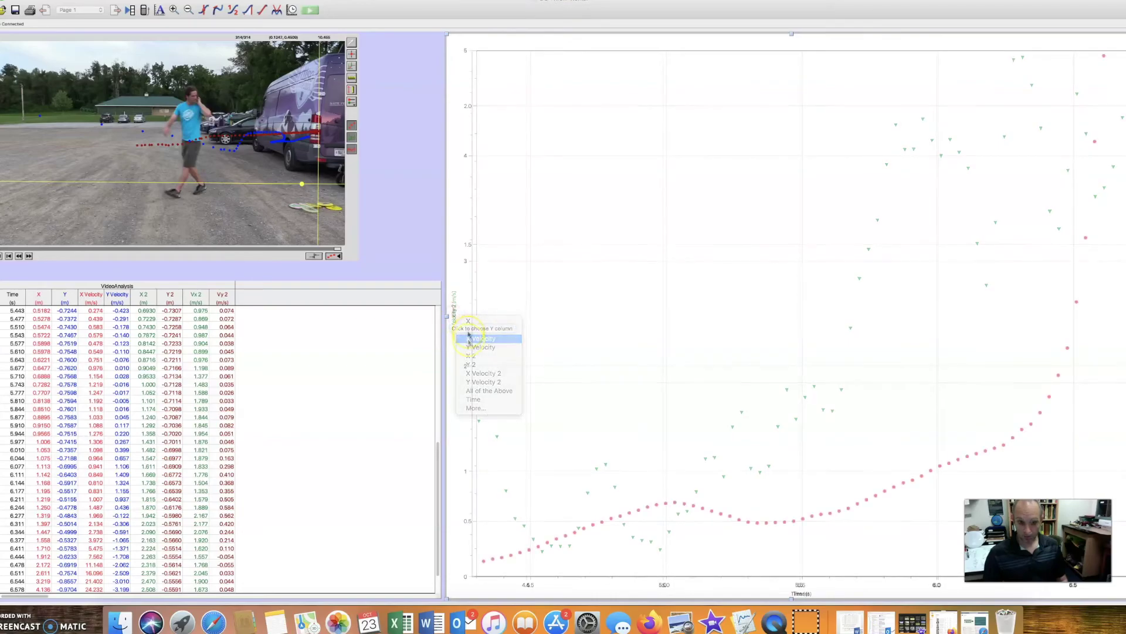
{"action": "left_click", "coordinate": [454, 311]}
{"action": "left_click", "coordinate": [468, 335]}
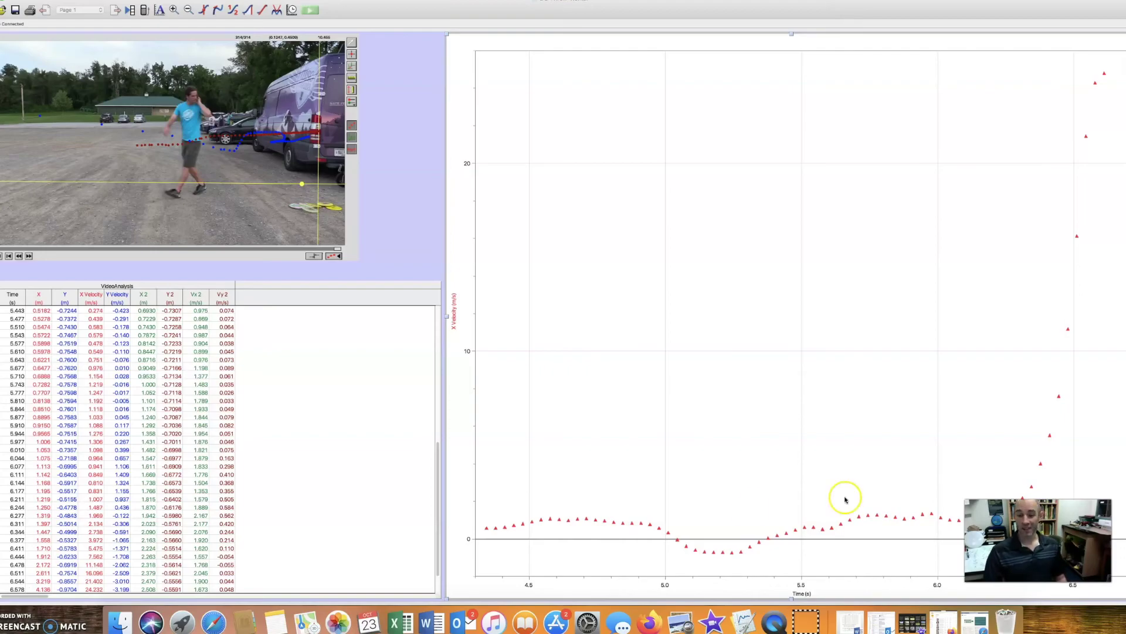
Step: Choose X 2 as the vertical-axis column, showing position rising from 0 past 2 m
{"action": "left_click", "coordinate": [453, 313]}
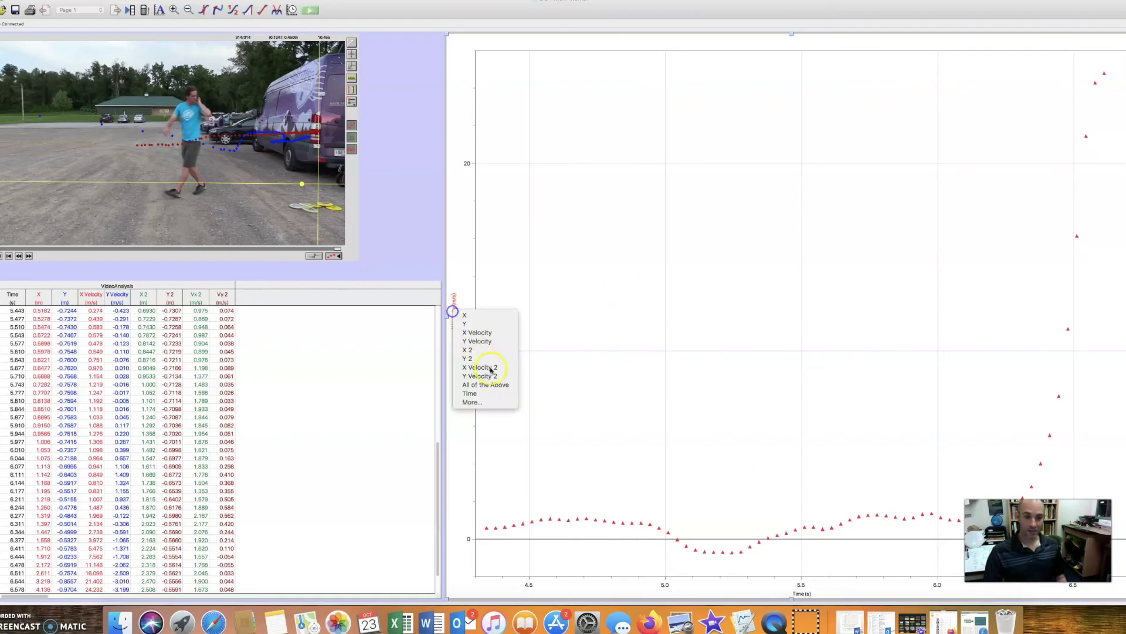
{"action": "left_click", "coordinate": [484, 372]}
{"action": "left_click", "coordinate": [455, 315]}
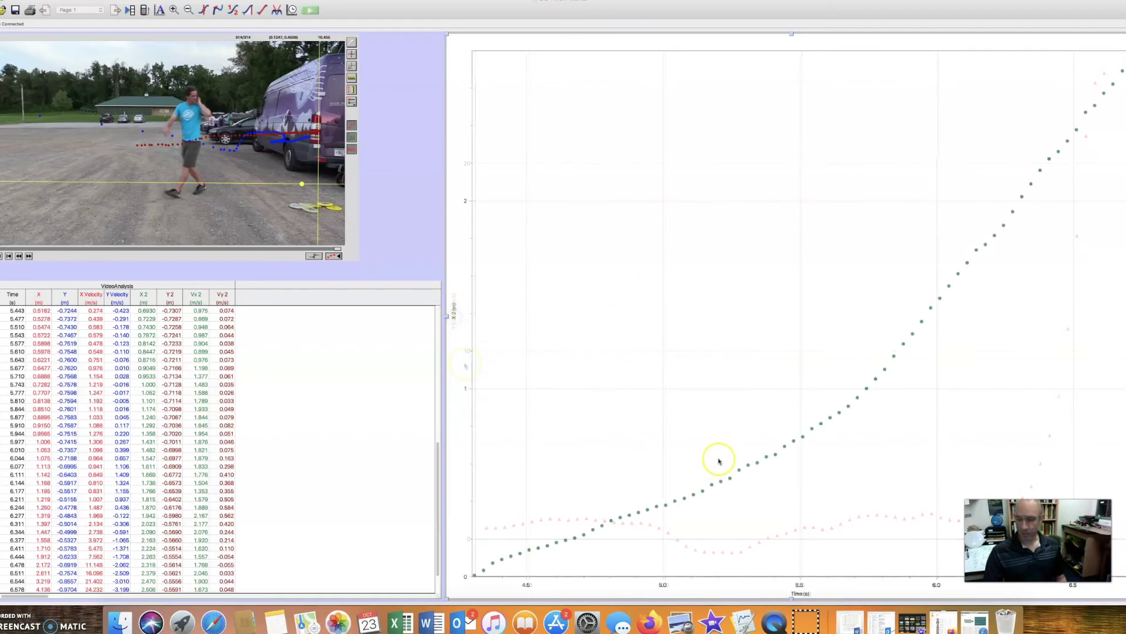